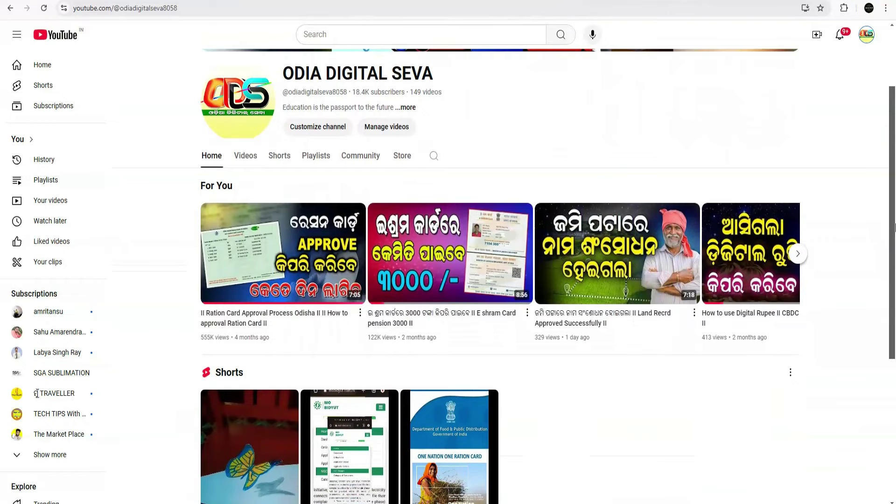
{"action": "scroll", "coordinate": [895, 267], "scroll_direction": "down", "scroll_amount": 3}
{"action": "scroll", "coordinate": [895, 267], "scroll_direction": "down", "scroll_amount": 4}
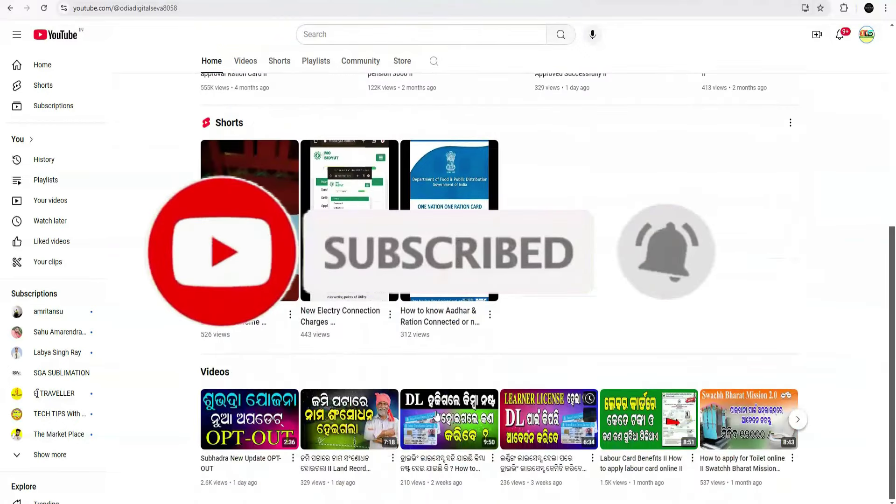
{"action": "scroll", "coordinate": [241, 173], "scroll_direction": "up", "scroll_amount": 5}
{"action": "left_click", "coordinate": [241, 168]}
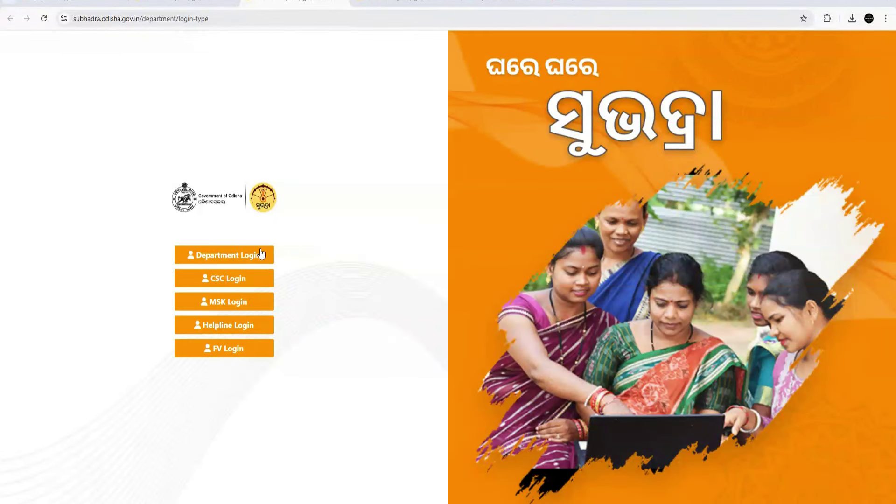
- Log in to the Subhadra portal through MSK Login with the saved username and password
{"action": "left_click", "coordinate": [224, 301]}
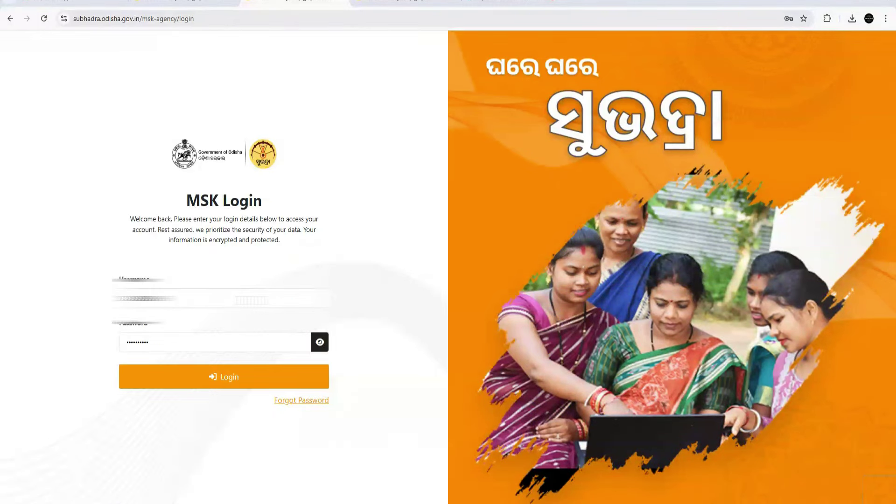
{"action": "left_click", "coordinate": [224, 298]}
{"action": "left_click", "coordinate": [345, 82]}
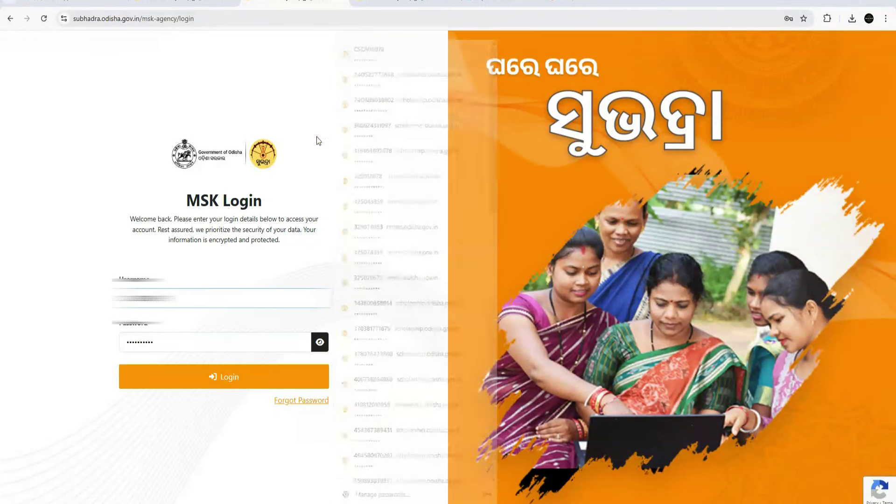
{"action": "left_click", "coordinate": [221, 383]}
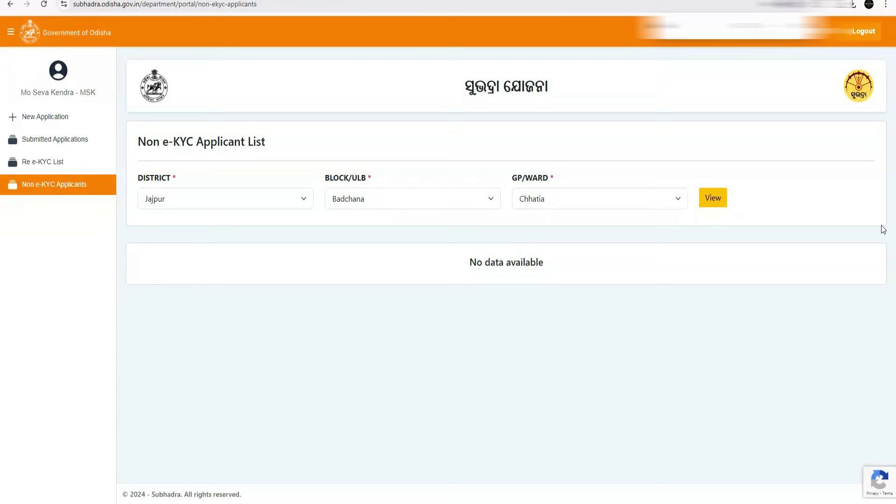
- List the non e-KYC applicants for district Jajpur, block Badchana and GP/ward Chhatia
{"action": "left_click", "coordinate": [793, 7]}
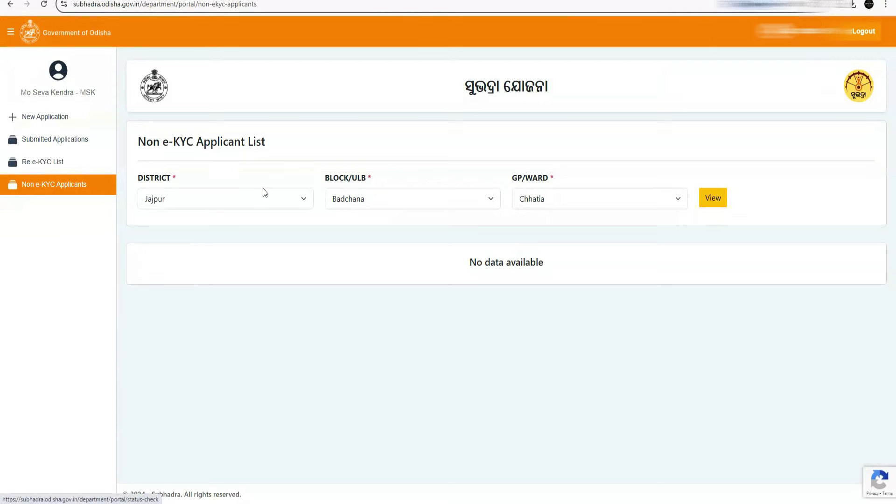
{"action": "left_click", "coordinate": [220, 199]}
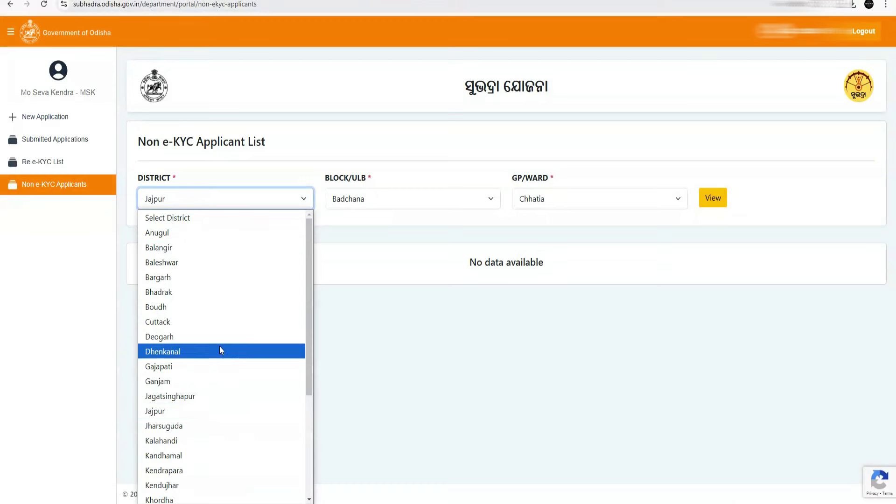
{"action": "left_click", "coordinate": [412, 199]}
{"action": "left_click", "coordinate": [556, 214]}
{"action": "left_click", "coordinate": [565, 202]}
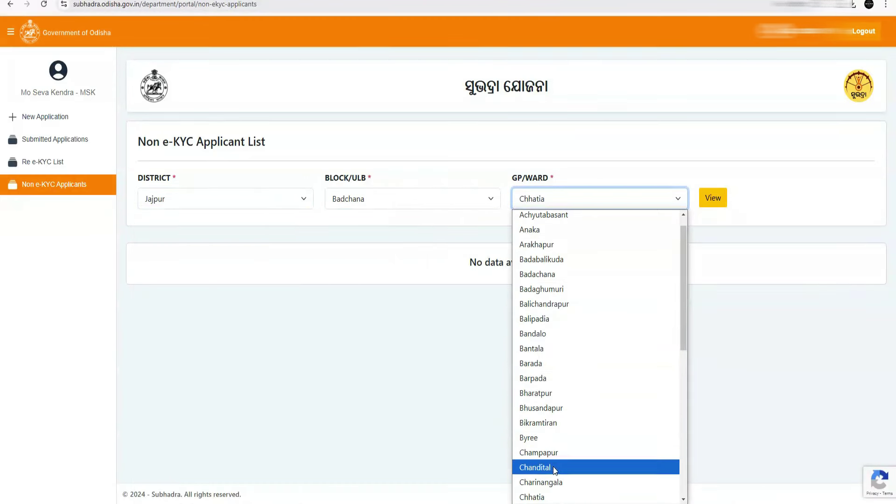
{"action": "left_click", "coordinate": [537, 497]}
{"action": "left_click", "coordinate": [720, 200]}
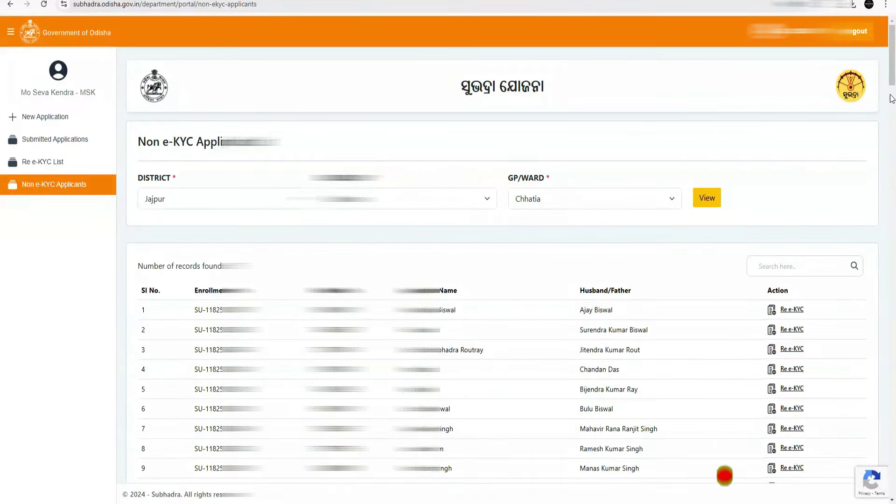
- Look through the non e-KYC applicant list and search the page for part of an applicant's husband's or father's name
{"action": "scroll", "coordinate": [892, 96], "scroll_direction": "down", "scroll_amount": 5}
{"action": "left_click_drag", "start_coordinate": [891, 97], "coordinate": [895, 53]}
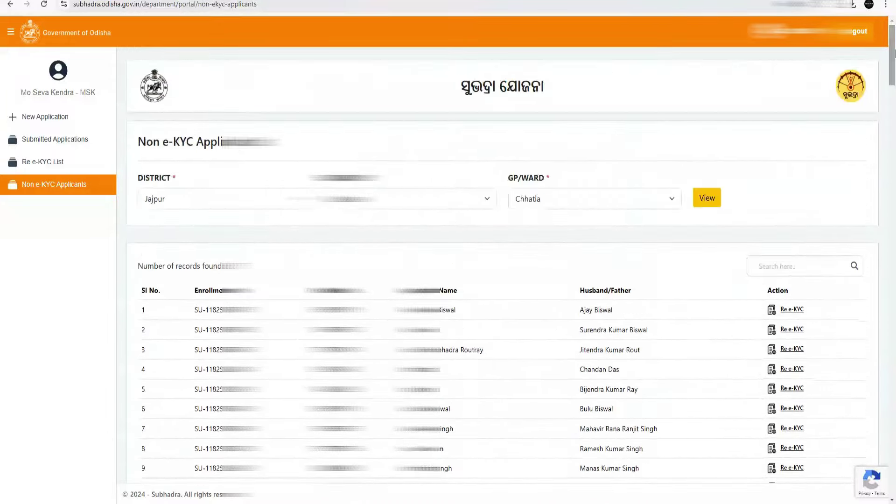
{"action": "scroll", "coordinate": [824, 213], "scroll_direction": "down", "scroll_amount": 9}
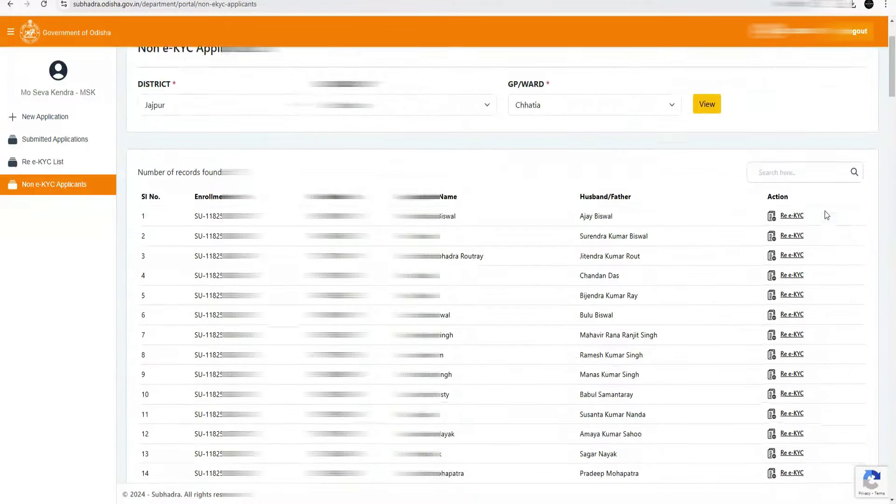
{"action": "scroll", "coordinate": [824, 214], "scroll_direction": "down", "scroll_amount": 15}
{"action": "scroll", "coordinate": [821, 325], "scroll_direction": "up", "scroll_amount": 12}
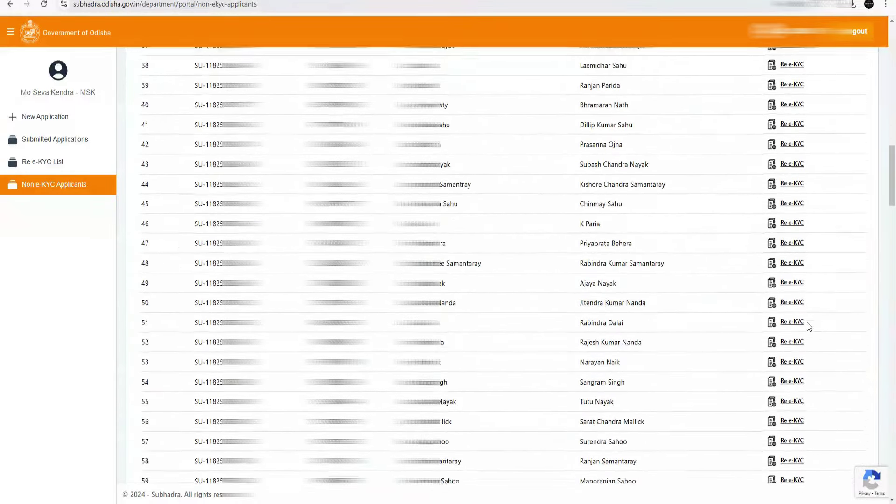
{"action": "scroll", "coordinate": [594, 313], "scroll_direction": "up", "scroll_amount": 2}
{"action": "scroll", "coordinate": [560, 355], "scroll_direction": "down", "scroll_amount": 8}
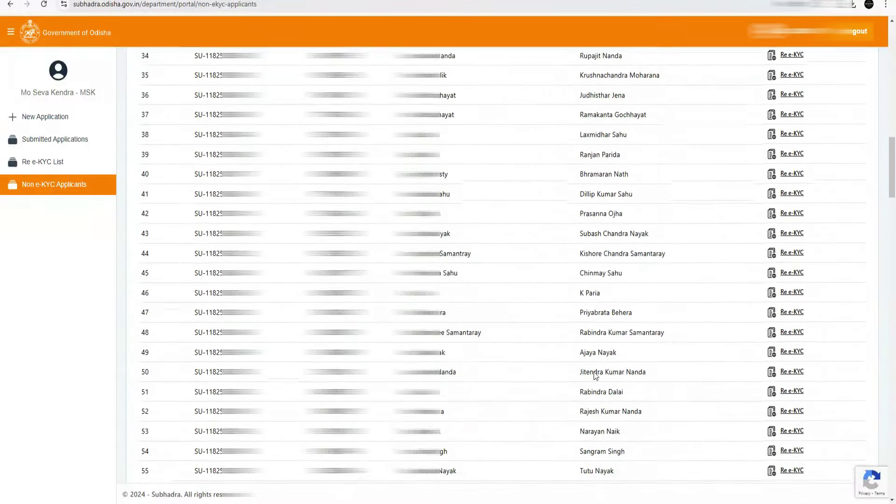
{"action": "type", "text": "dhar"}
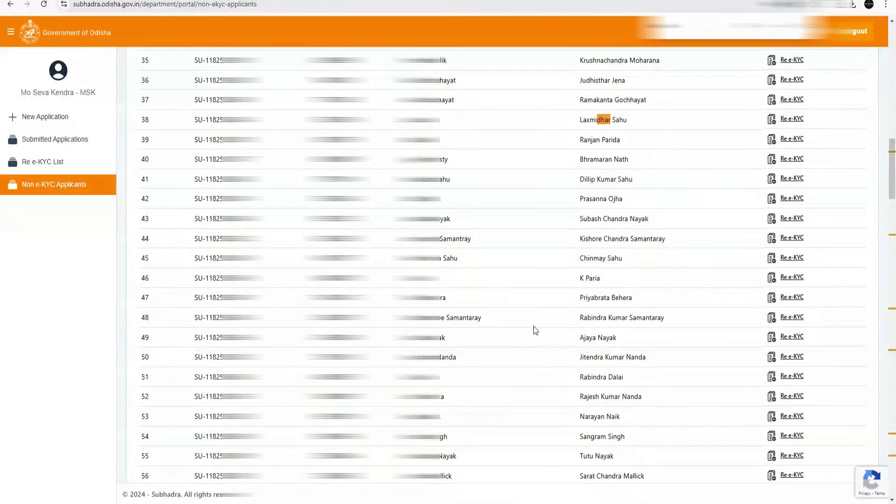
{"action": "key", "text": "Return"}
{"action": "key", "text": "Escape"}
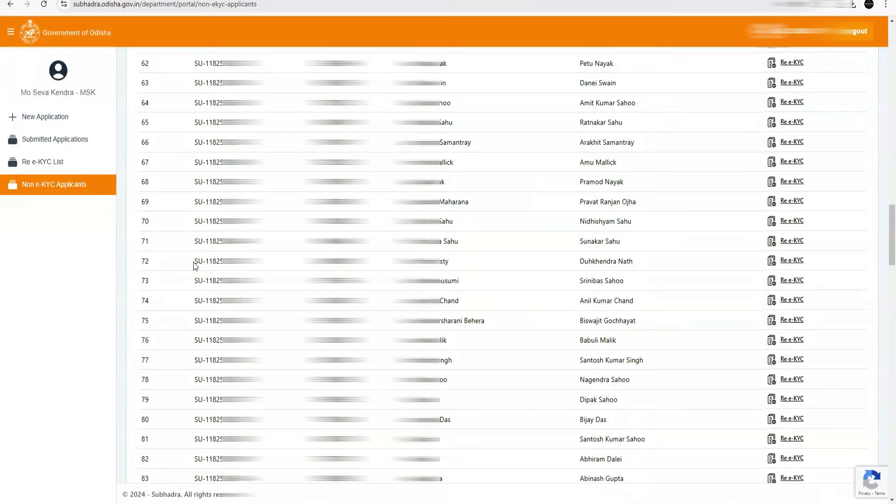
- Start fingerprint Re e-KYC for the applicant in row 72, accepting the user consent declaration
{"action": "left_click_drag", "start_coordinate": [195, 261], "coordinate": [265, 261]}
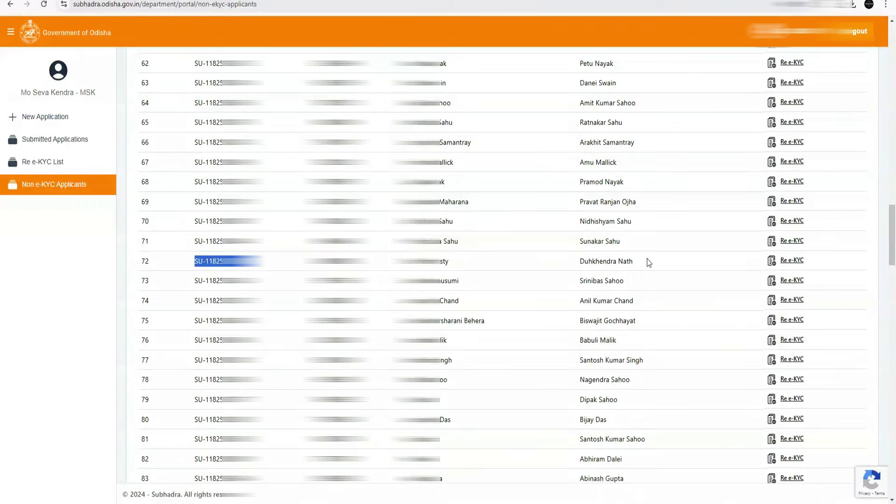
{"action": "left_click", "coordinate": [796, 264]}
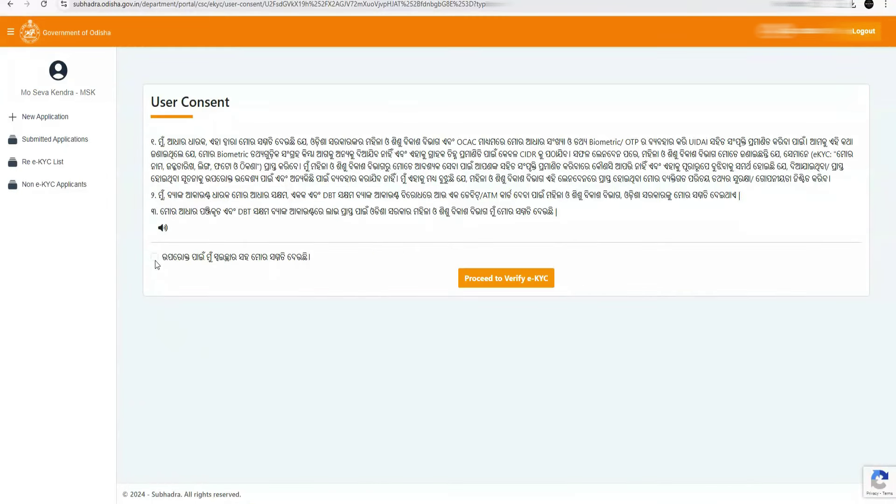
{"action": "left_click", "coordinate": [154, 257]}
{"action": "left_click", "coordinate": [503, 279]}
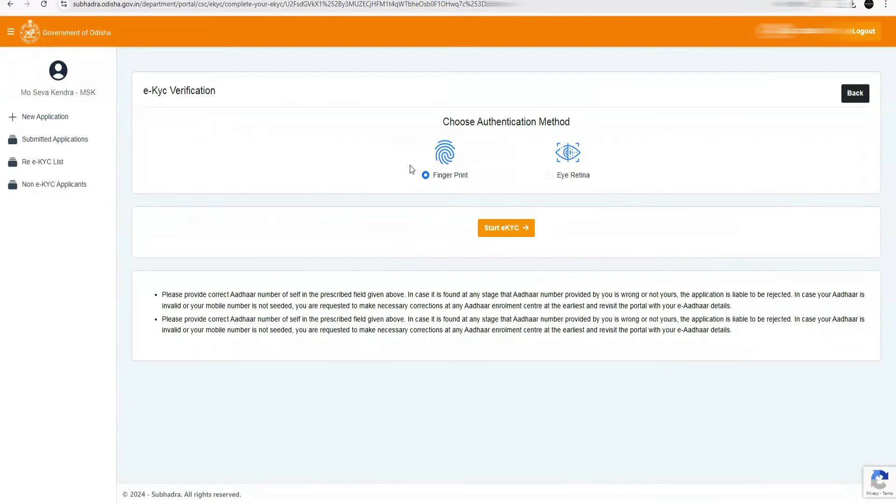
{"action": "left_click", "coordinate": [500, 233]}
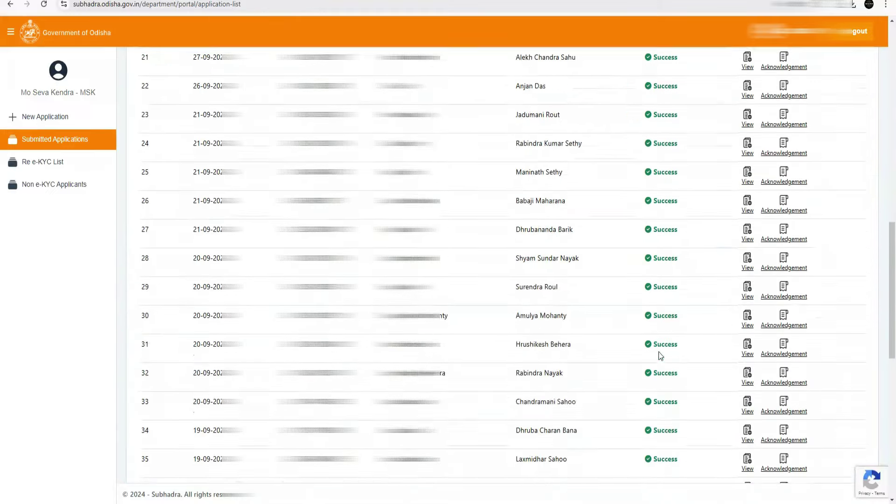
- Load more submitted applications and examine the rows whose e-KYC status is Pending
{"action": "scroll", "coordinate": [885, 391], "scroll_direction": "down", "scroll_amount": 5}
{"action": "scroll", "coordinate": [885, 391], "scroll_direction": "down", "scroll_amount": 5}
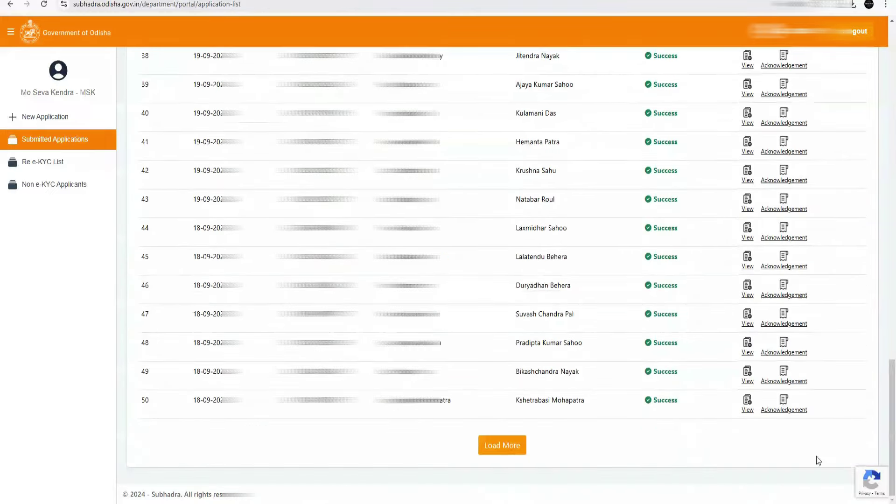
{"action": "left_click", "coordinate": [501, 443]}
{"action": "scroll", "coordinate": [659, 347], "scroll_direction": "down", "scroll_amount": 5}
{"action": "scroll", "coordinate": [660, 348], "scroll_direction": "down", "scroll_amount": 10}
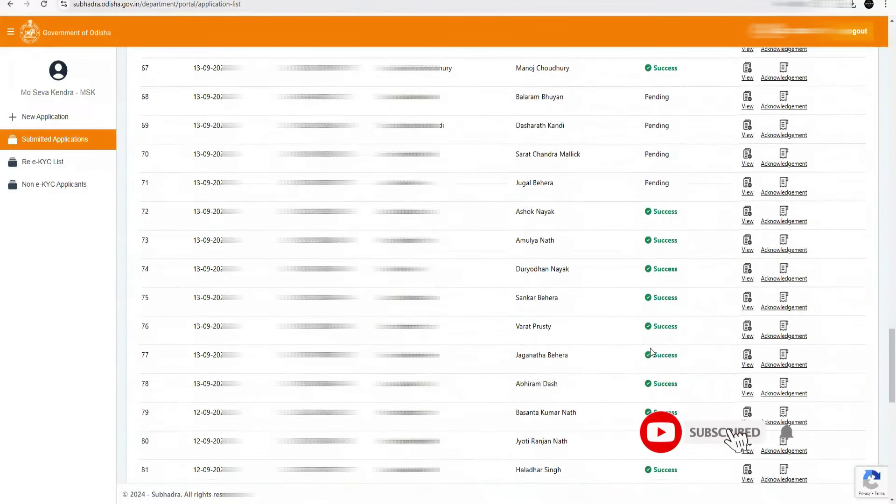
{"action": "scroll", "coordinate": [682, 204], "scroll_direction": "up", "scroll_amount": 1}
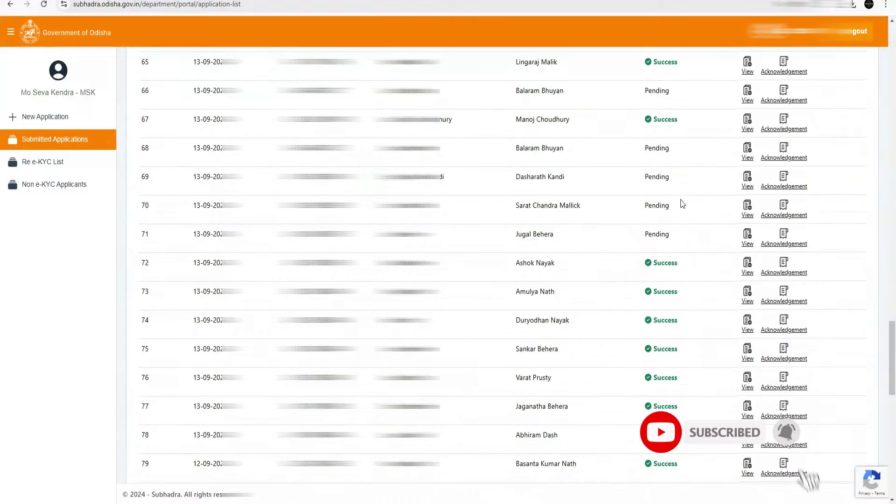
{"action": "double_click", "coordinate": [651, 148]}
{"action": "double_click", "coordinate": [657, 176]}
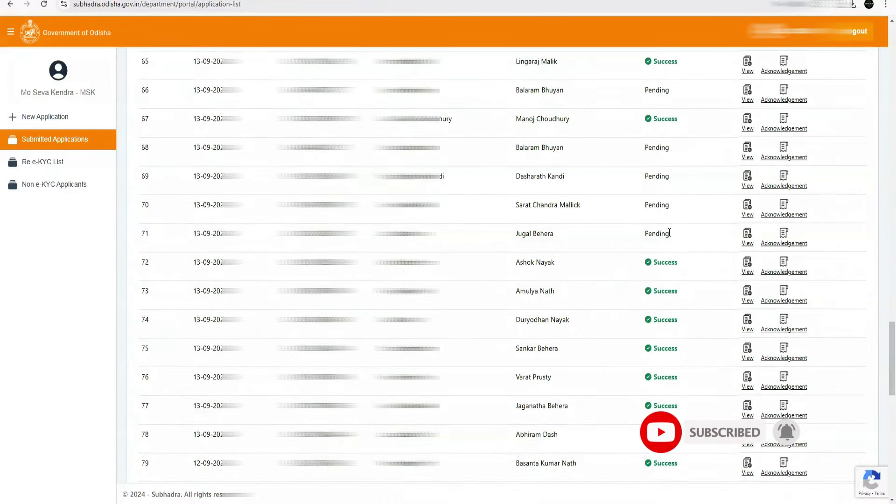
- Load two further batches of submitted applications to review their e-KYC status, and log out of the portal
{"action": "scroll", "coordinate": [665, 234], "scroll_direction": "down", "scroll_amount": 13}
{"action": "left_click", "coordinate": [518, 450]}
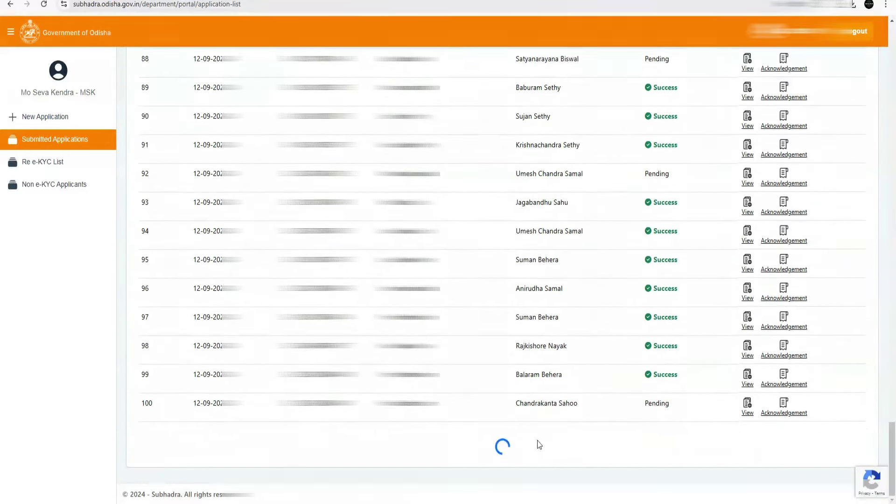
{"action": "scroll", "coordinate": [694, 369], "scroll_direction": "down", "scroll_amount": 19}
{"action": "scroll", "coordinate": [693, 365], "scroll_direction": "down", "scroll_amount": 9}
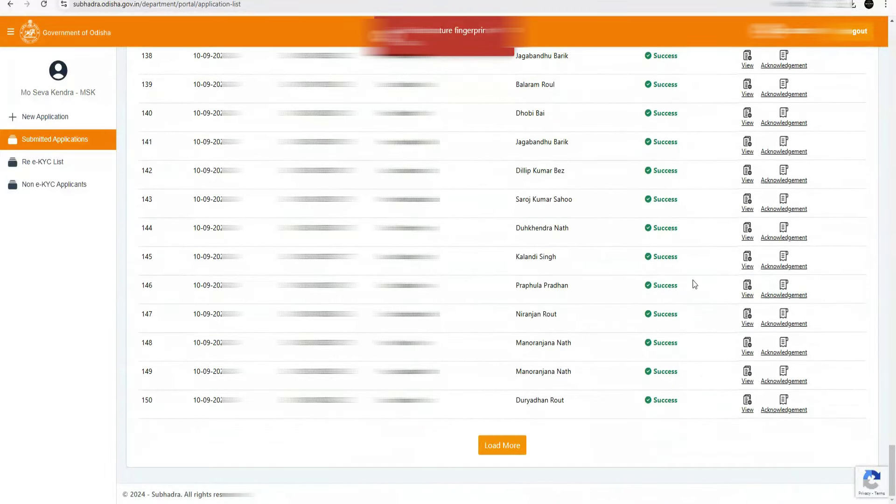
{"action": "left_click", "coordinate": [516, 449]}
{"action": "scroll", "coordinate": [668, 368], "scroll_direction": "down", "scroll_amount": 6}
{"action": "left_click_drag", "start_coordinate": [891, 401], "coordinate": [894, 44]}
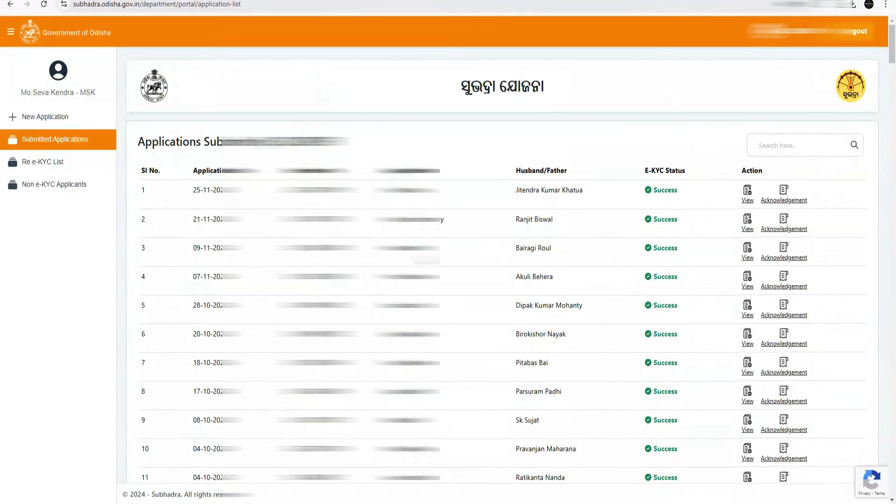
{"action": "left_click", "coordinate": [860, 32]}
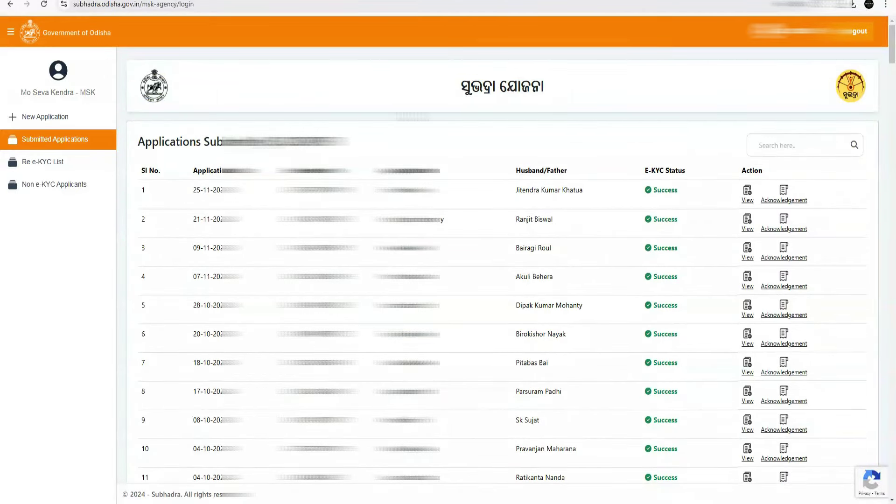